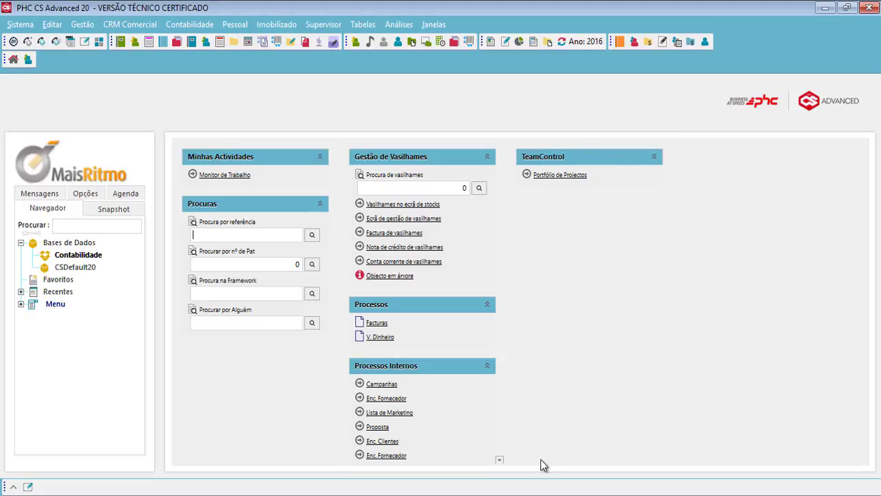
# Check the accounting standard (Norma contabilística) under Dados para Mapas in the company's complete record, and close the record
pyautogui.click(20, 24)
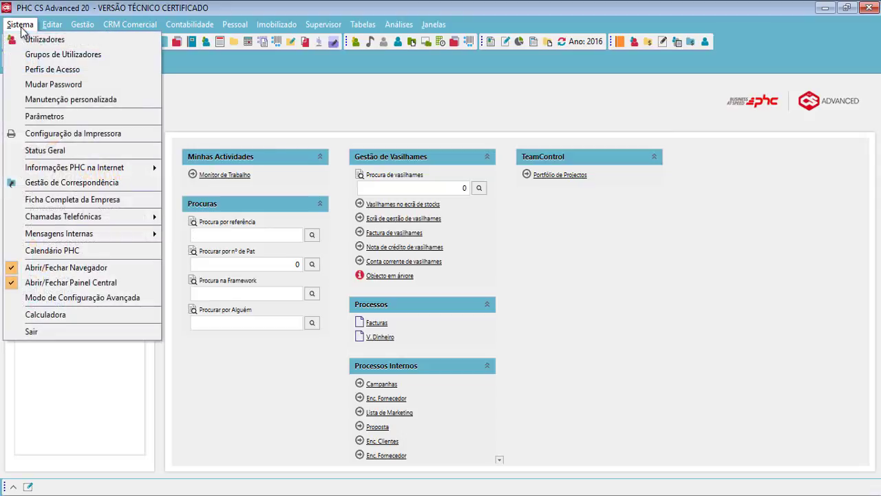
pyautogui.click(55, 199)
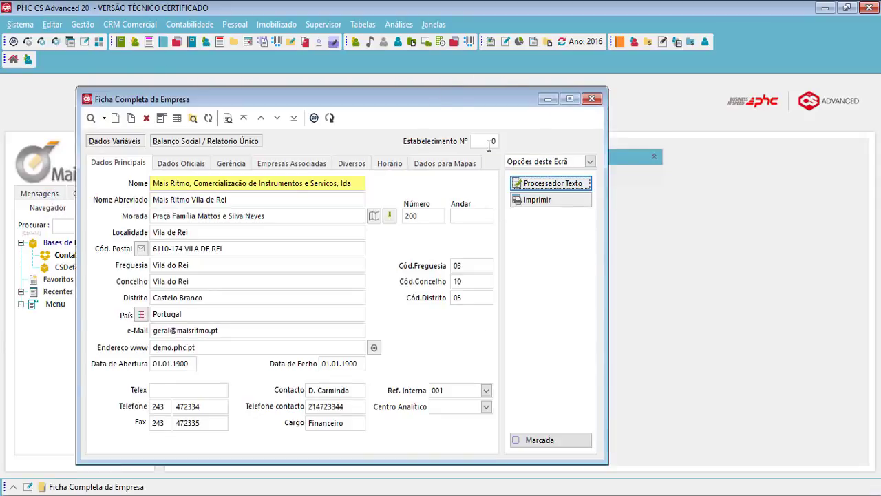
pyautogui.click(439, 165)
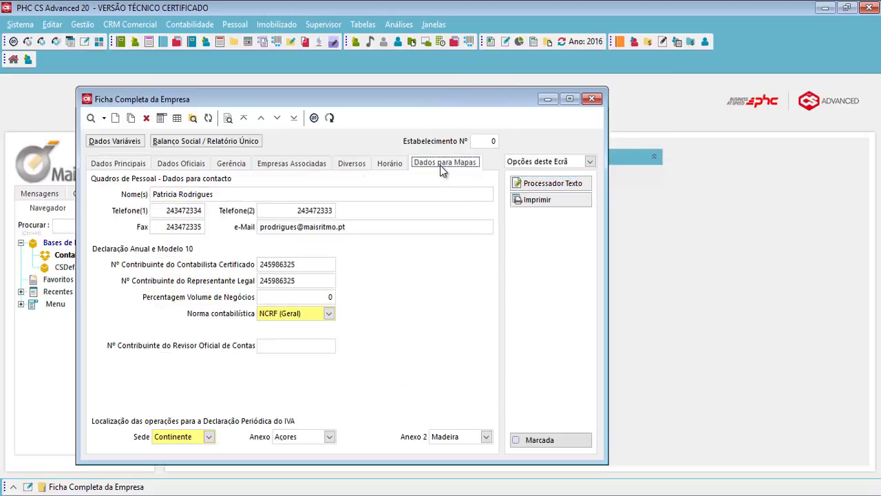
pyautogui.click(287, 319)
pyautogui.click(594, 100)
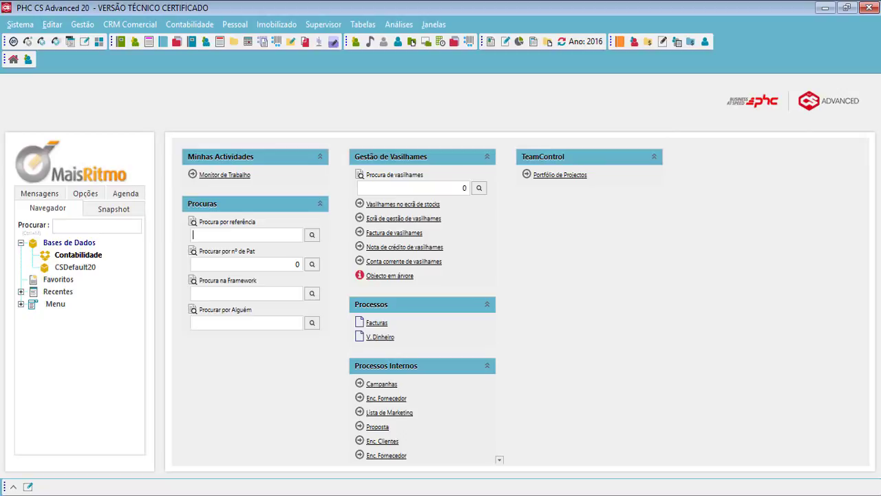
# Change the accounting working year to 2017 and confirm the change of the year's files
pyautogui.click(201, 27)
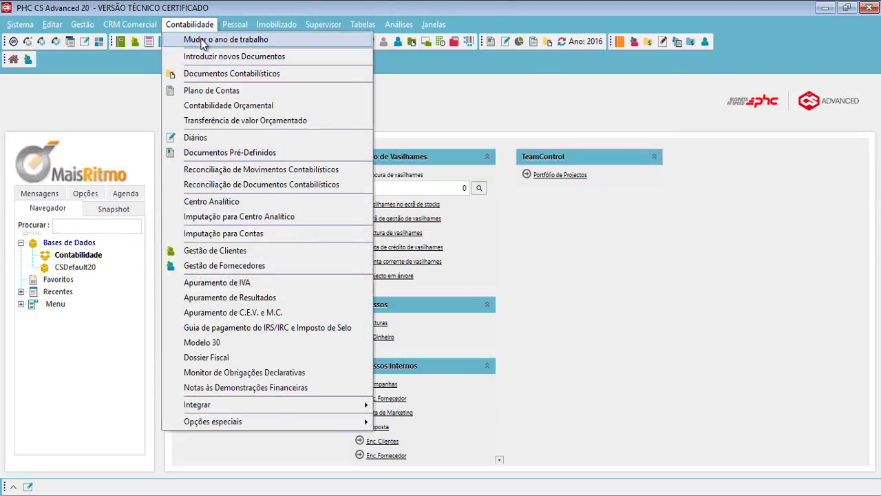
pyautogui.click(202, 38)
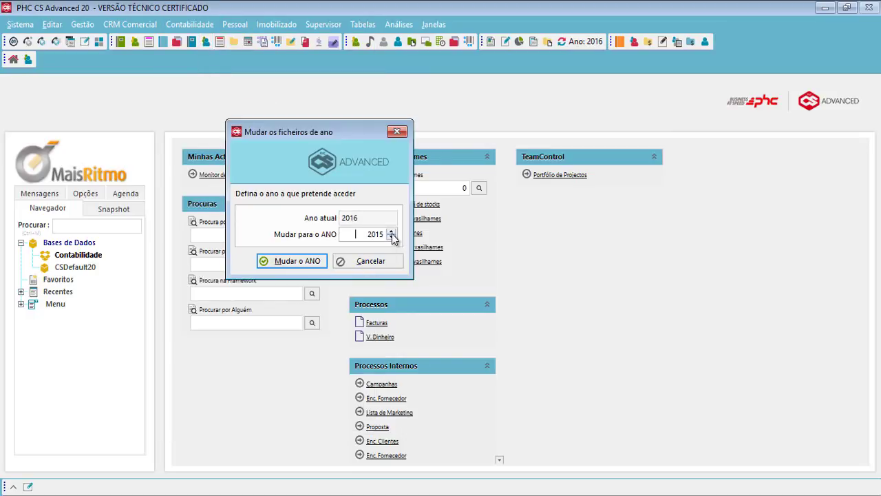
pyautogui.click(391, 231)
pyautogui.click(391, 232)
pyautogui.click(309, 262)
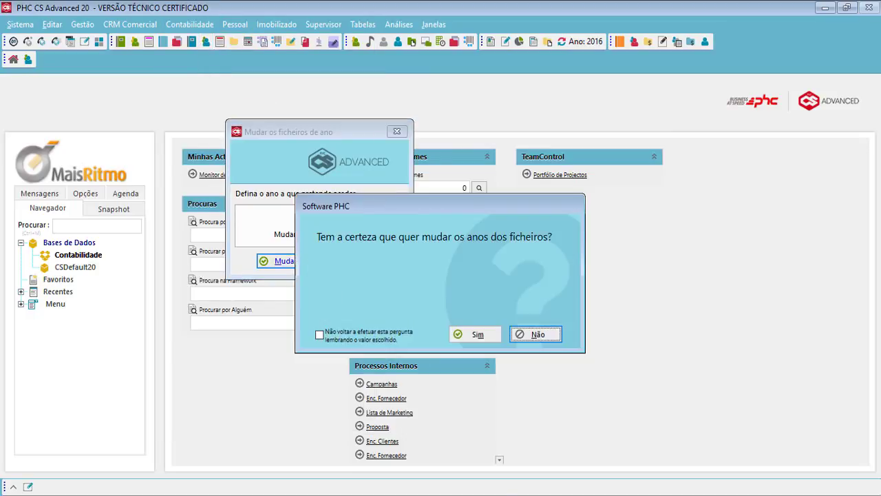
pyautogui.click(485, 339)
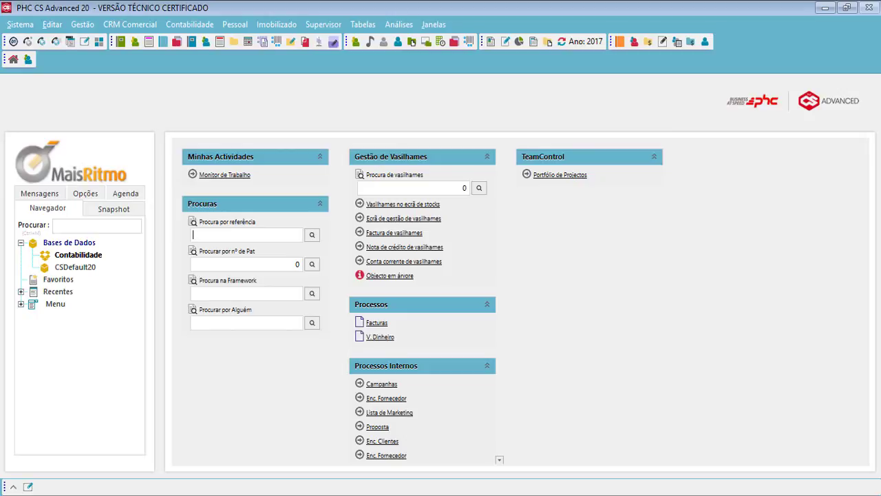
# In Instalação e Manutenção de Tabelas, find the table by the name ".pc" and mark Plano de Contas for maintenance
pyautogui.click(323, 24)
pyautogui.moveTo(382, 72)
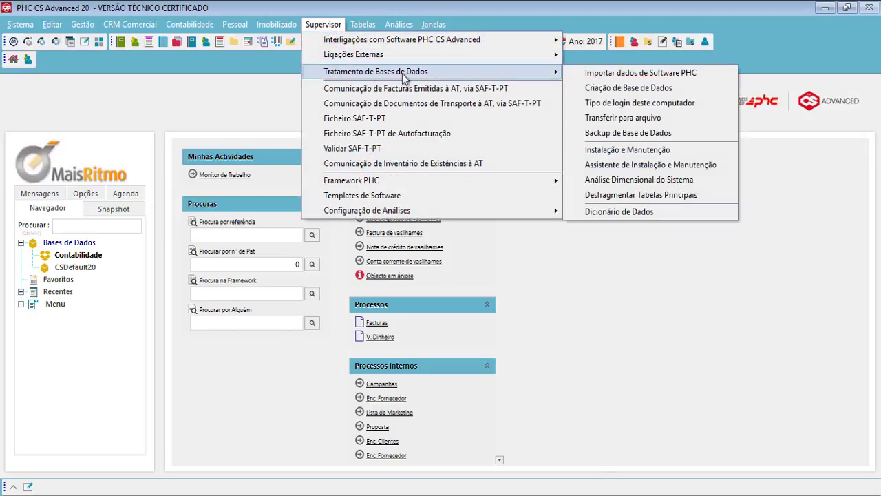
pyautogui.click(650, 149)
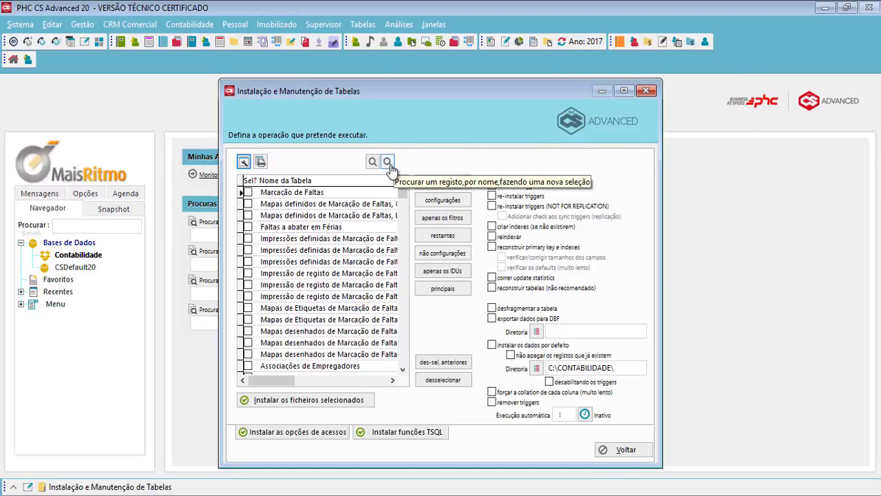
pyautogui.click(387, 162)
pyautogui.write('.pc')
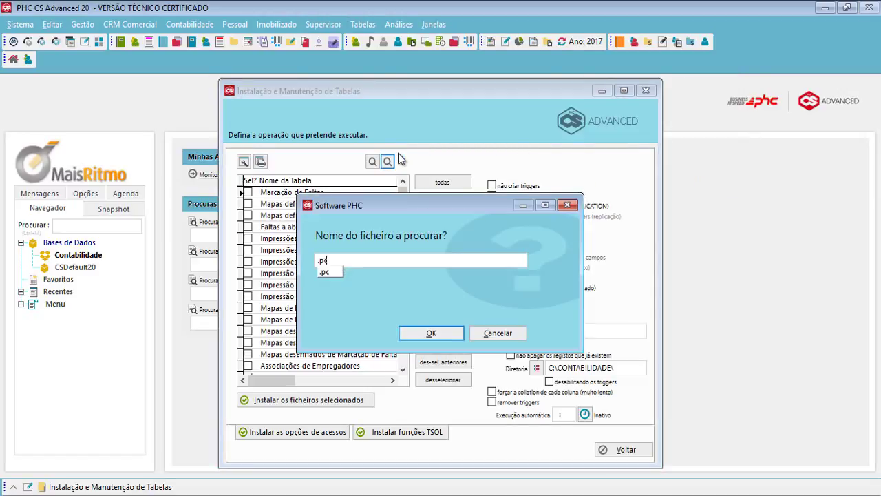
pyautogui.press('Return')
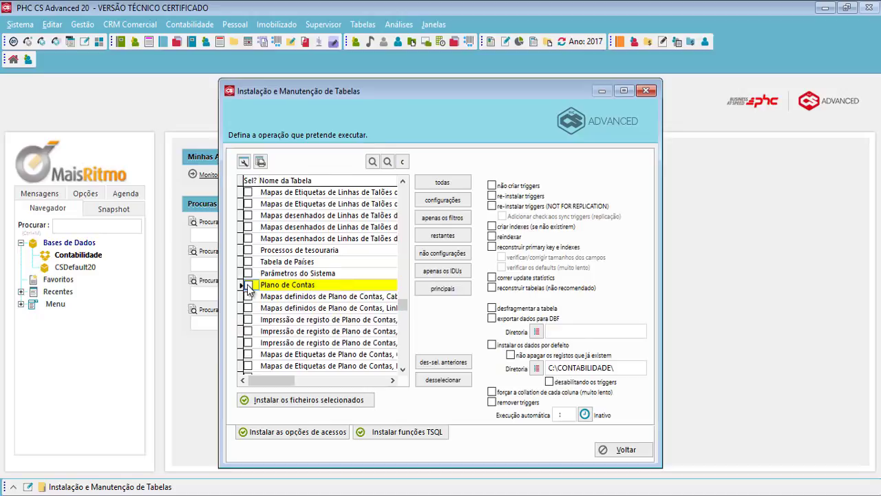
pyautogui.click(249, 286)
# Enable installing the default data from C:\CONTABILIDADE\ without deleting the records that already exist
pyautogui.click(492, 345)
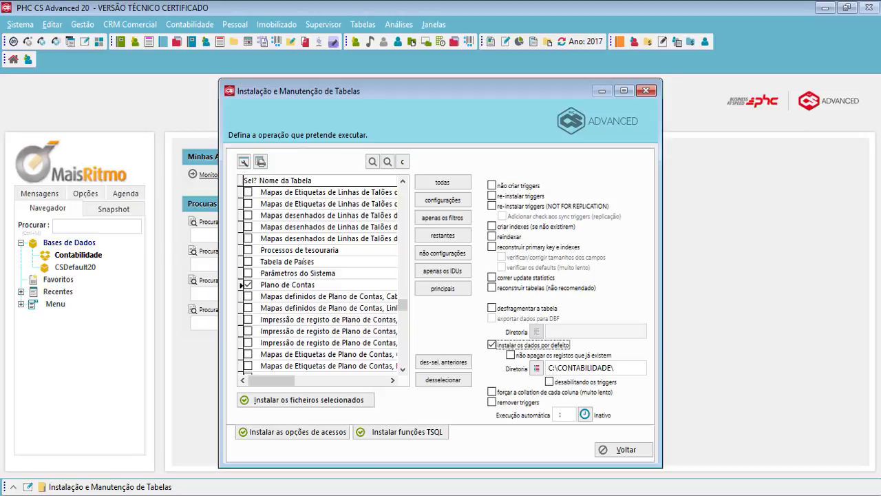
pyautogui.click(537, 368)
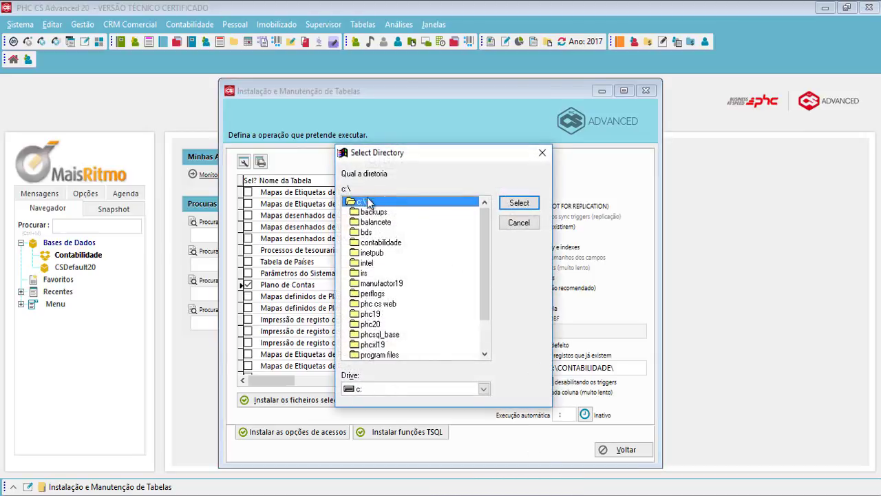
pyautogui.doubleClick(388, 243)
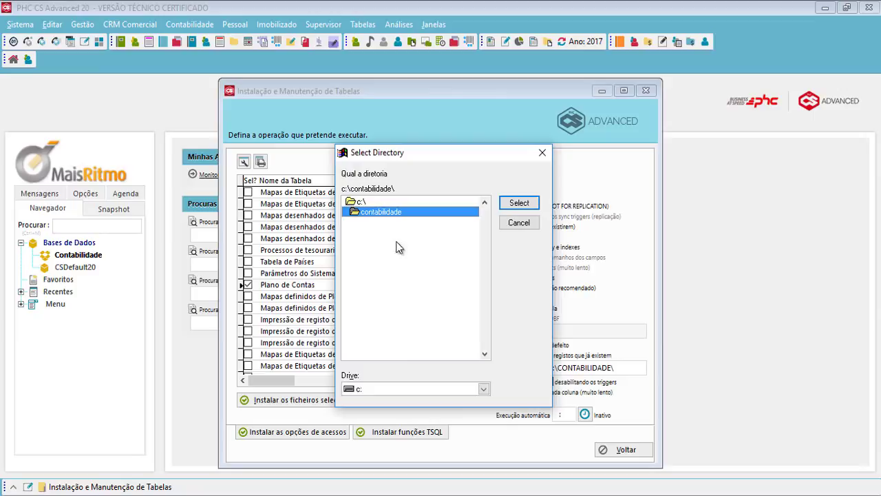
pyautogui.click(518, 204)
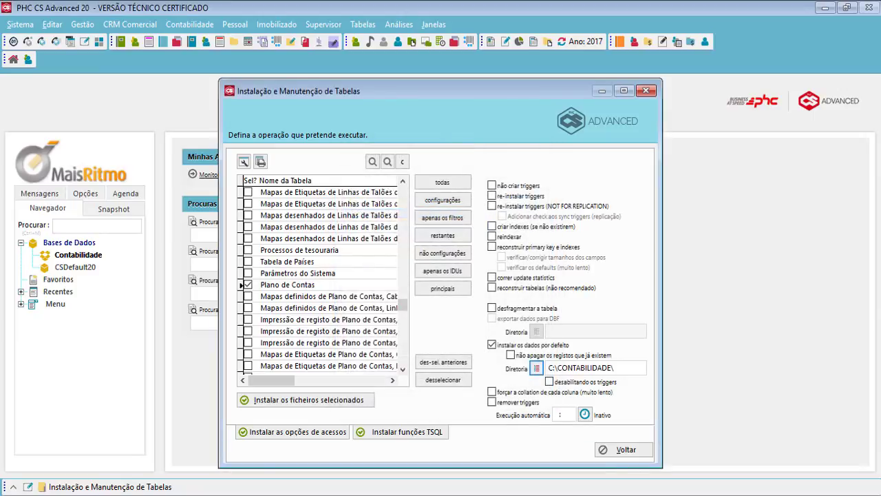
pyautogui.click(510, 354)
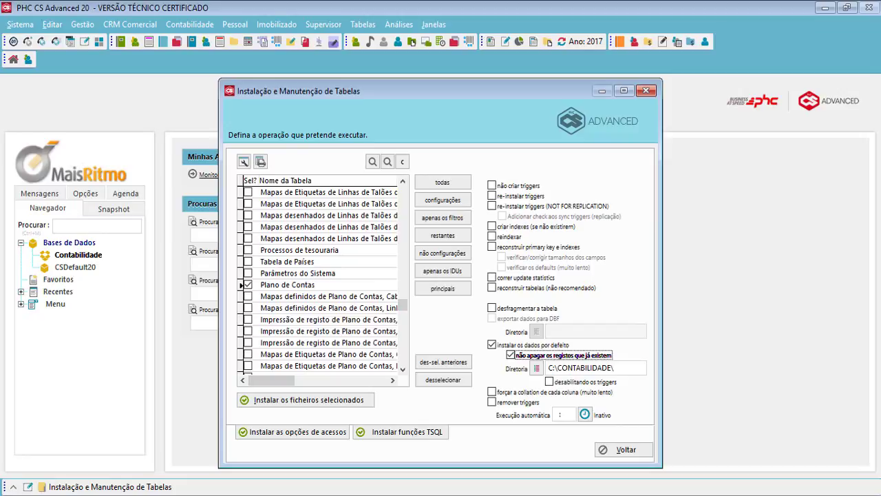
# Install the selected Plano de Contas table, accept the maintenance warning and leave the table maintenance
pyautogui.click(317, 407)
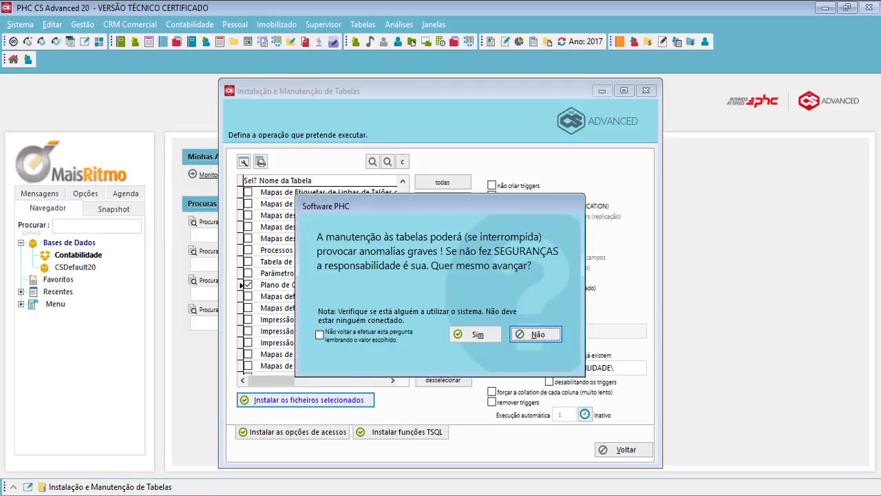
pyautogui.click(476, 333)
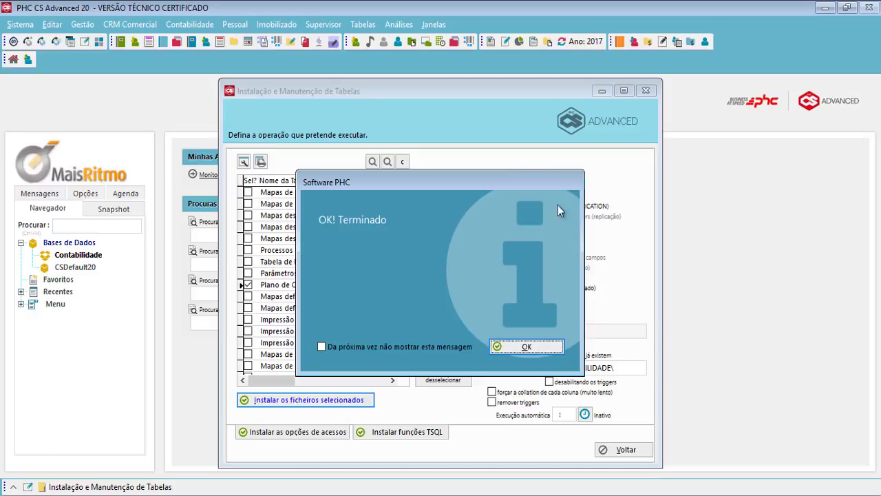
pyautogui.click(530, 348)
pyautogui.click(618, 450)
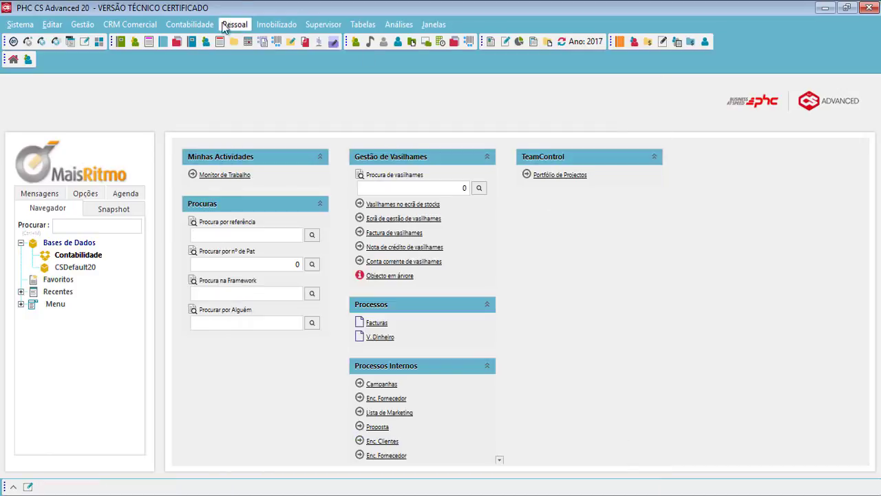
# List all the accounts in the Plano de Contas, sort them by account number and look through the chart of accounts
pyautogui.click(189, 24)
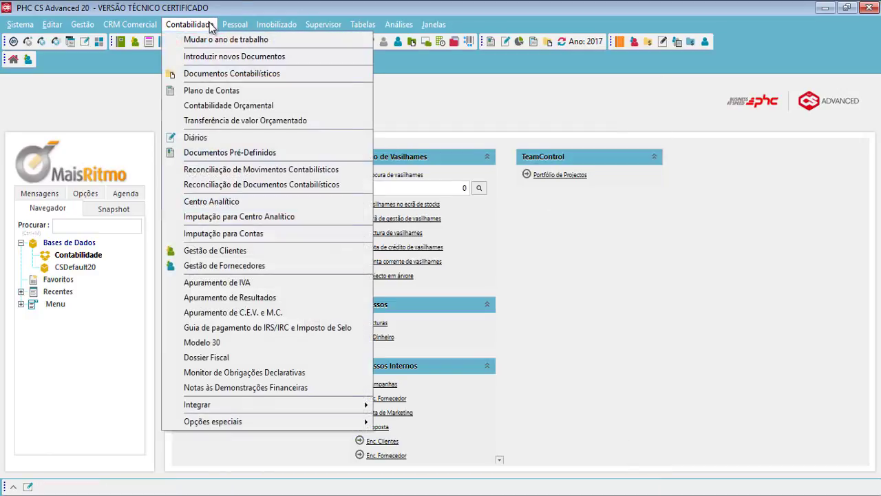
pyautogui.click(222, 90)
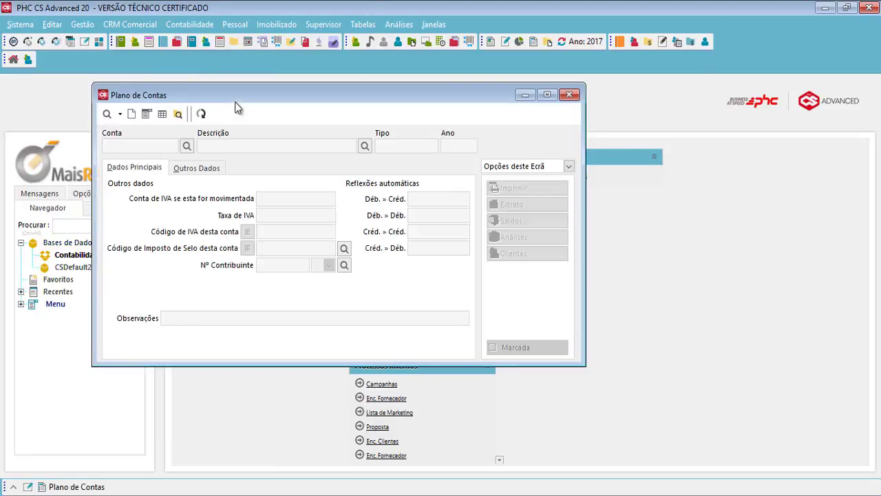
pyautogui.click(120, 114)
pyautogui.click(146, 215)
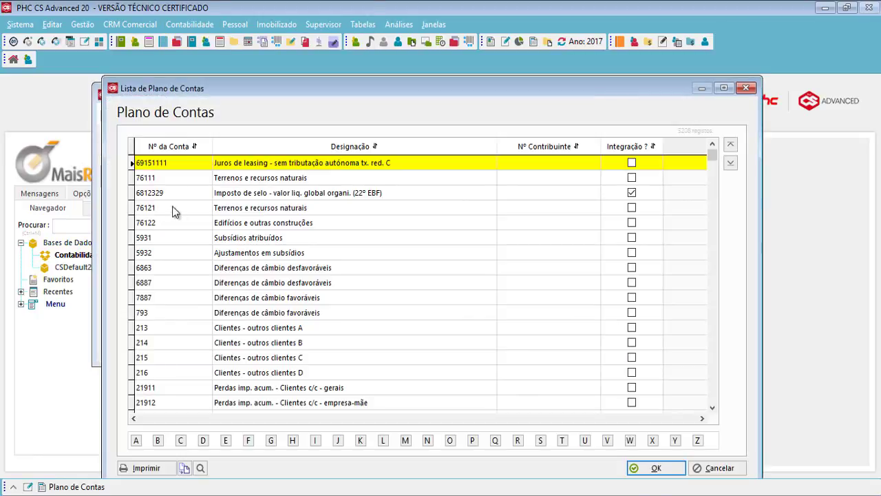
pyautogui.click(179, 146)
pyautogui.scroll(10, 618, 234)
pyautogui.moveTo(713, 342); pyautogui.dragTo(711, 150)
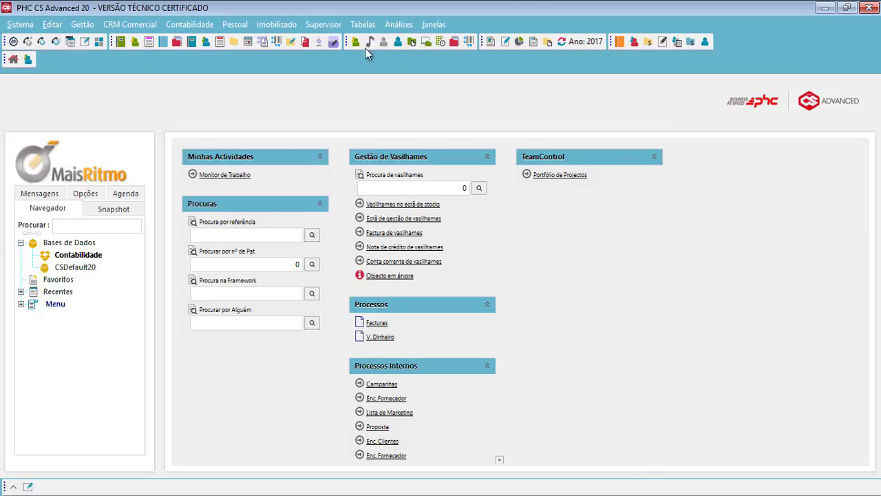
# Examine the accounting integration options available for Clientes, Fornecedores and Pessoal
pyautogui.click(189, 24)
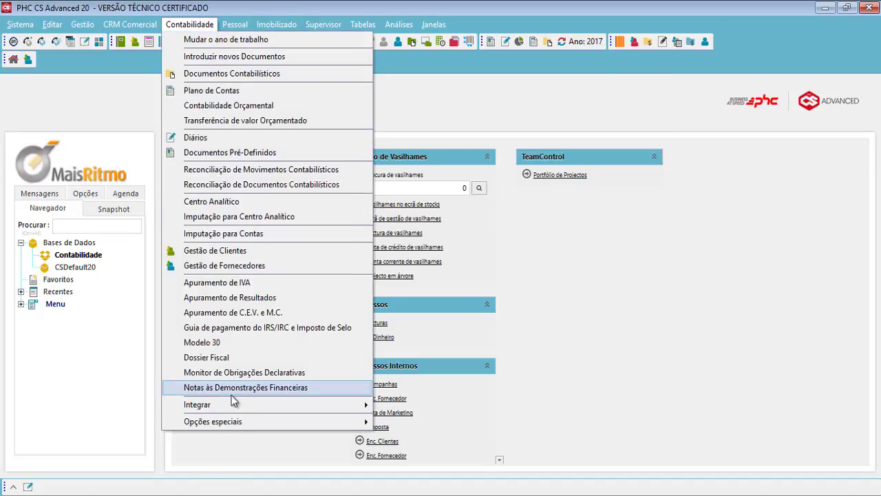
pyautogui.moveTo(234, 405)
pyautogui.moveTo(438, 300)
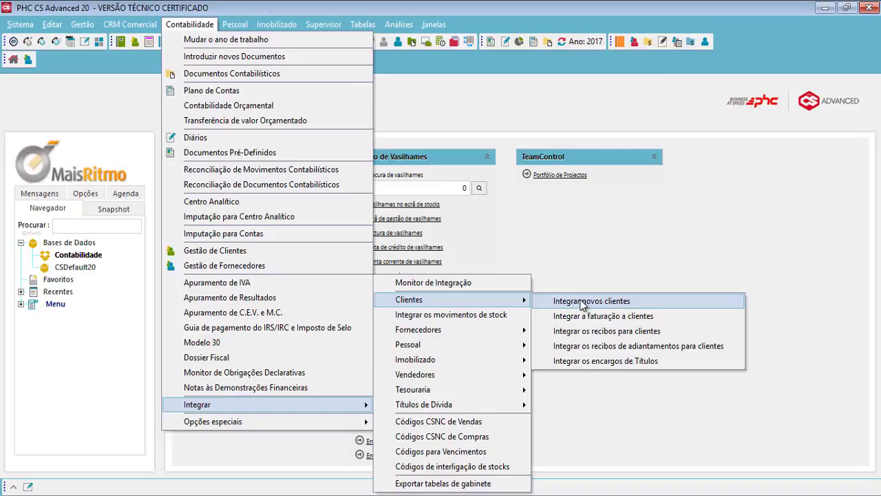
pyautogui.moveTo(445, 330)
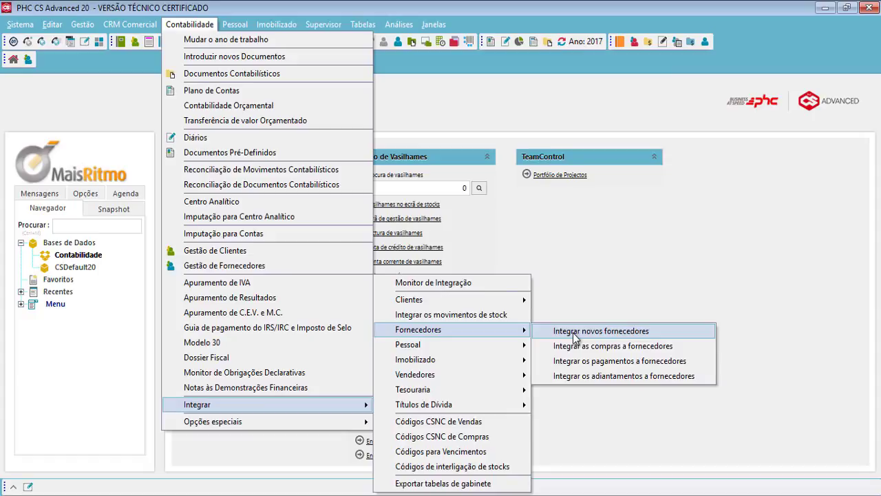
pyautogui.moveTo(513, 350)
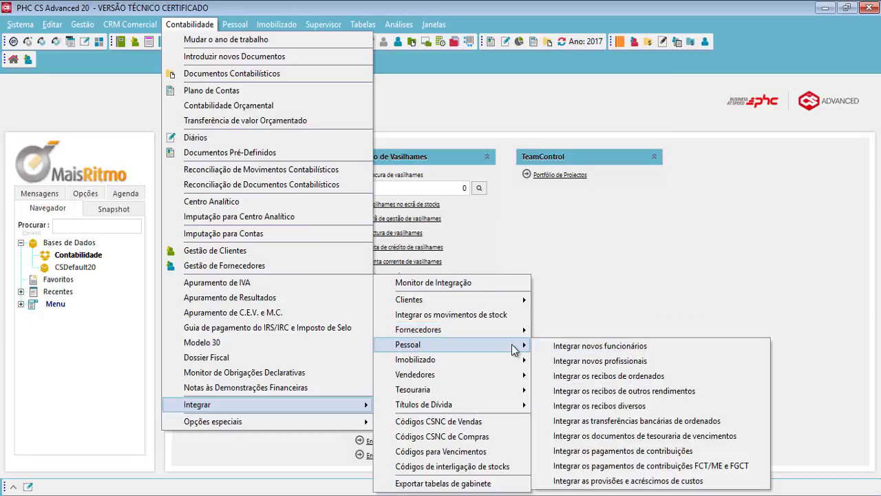